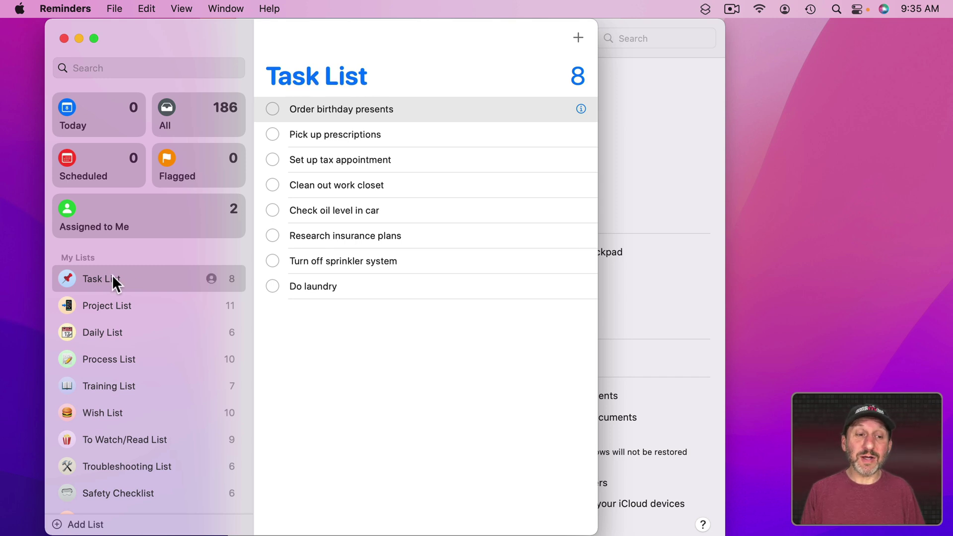
# Step: Open the Task List's info and close it without changes
pyautogui.keyDown('ctrl'); pyautogui.click(112, 276); pyautogui.keyUp('ctrl')
pyautogui.click(130, 287)
pyautogui.click(410, 336)
pyautogui.click(124, 280)
# Step: Browse the Project, Daily and Process lists, then return to the Task List
pyautogui.click(106, 301)
pyautogui.click(106, 330)
pyautogui.click(107, 360)
pyautogui.click(106, 279)
# Step: Glance at the Reminders preferences, then select 'birthday presents' in a reminder
pyautogui.click(74, 12)
pyautogui.click(75, 51)
pyautogui.press('super+w')
pyautogui.moveTo(318, 108); pyautogui.dragTo(388, 109)
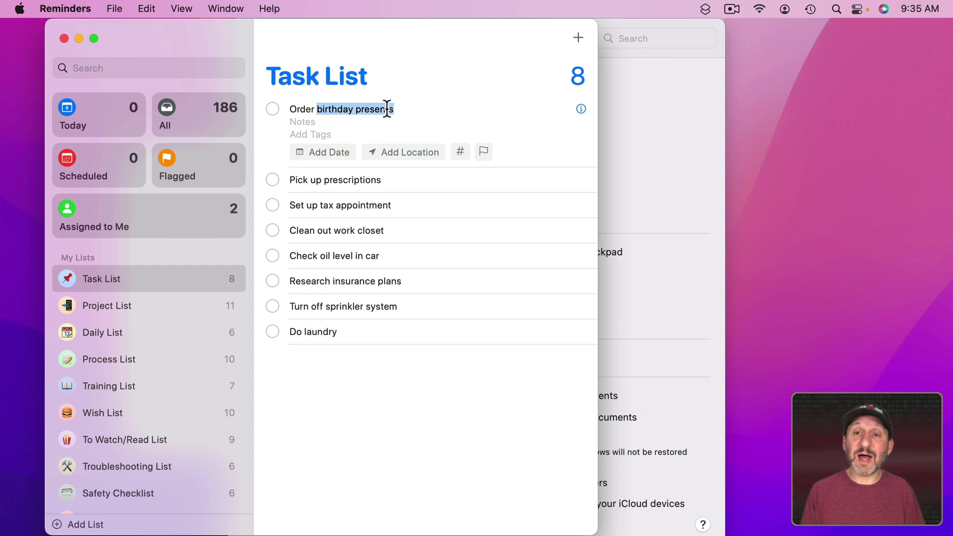
# Step: Set the system accent colour to purple and the highlight colour to red
pyautogui.click(654, 137)
pyautogui.click(457, 136)
pyautogui.click(455, 171)
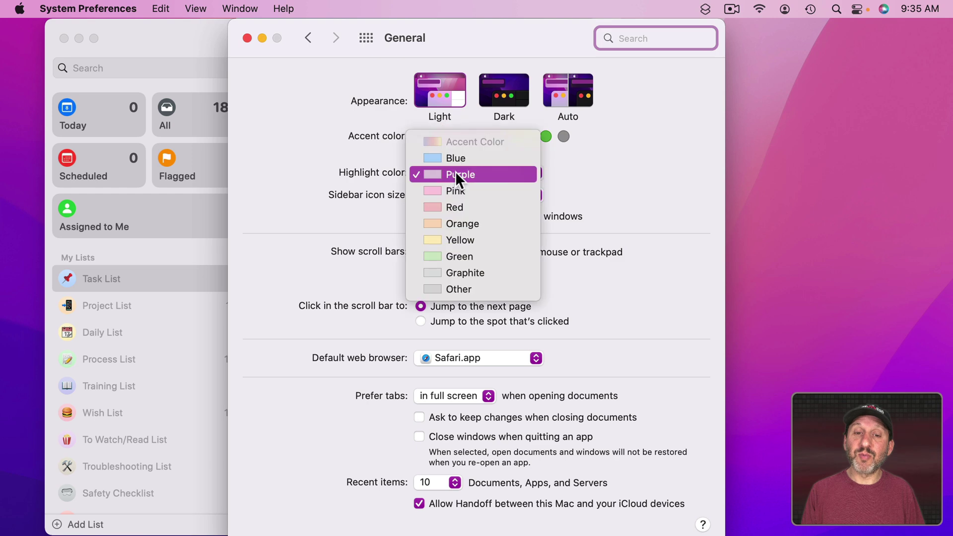
pyautogui.click(463, 208)
# Step: In Reminders, open the Daily List and select 'overnight email' in its first reminder
pyautogui.click(177, 32)
pyautogui.click(106, 304)
pyautogui.click(109, 281)
pyautogui.click(109, 306)
pyautogui.click(107, 326)
pyautogui.click(361, 107)
pyautogui.moveTo(321, 109); pyautogui.dragTo(389, 109)
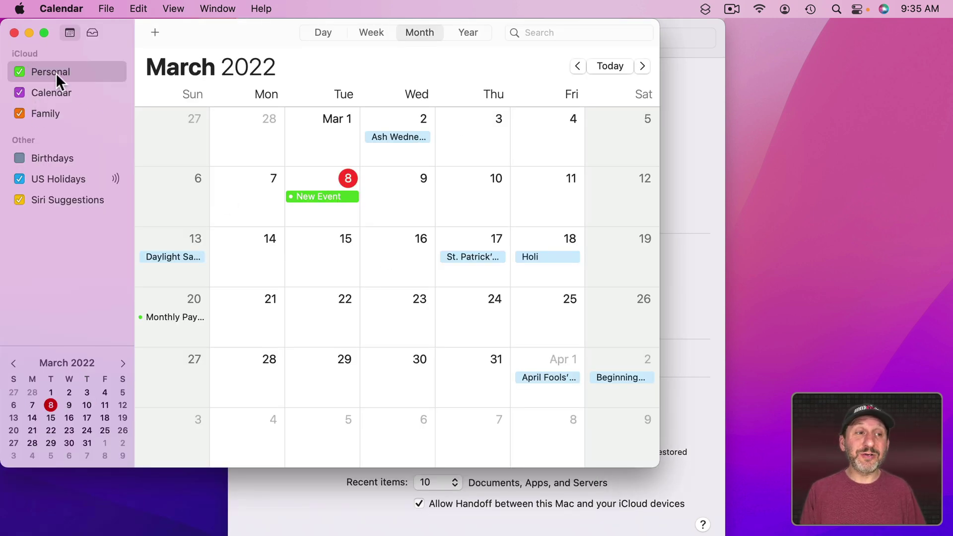
pyautogui.keyDown('ctrl'); pyautogui.click(54, 70); pyautogui.keyUp('ctrl')
pyautogui.keyDown('ctrl'); pyautogui.click(44, 90); pyautogui.keyUp('ctrl')
pyautogui.keyDown('ctrl'); pyautogui.click(56, 90); pyautogui.keyUp('ctrl')
pyautogui.click(174, 192)
pyautogui.doubleClick(317, 196)
pyautogui.moveTo(393, 149); pyautogui.dragTo(435, 148)
pyautogui.click(61, 9)
pyautogui.click(70, 52)
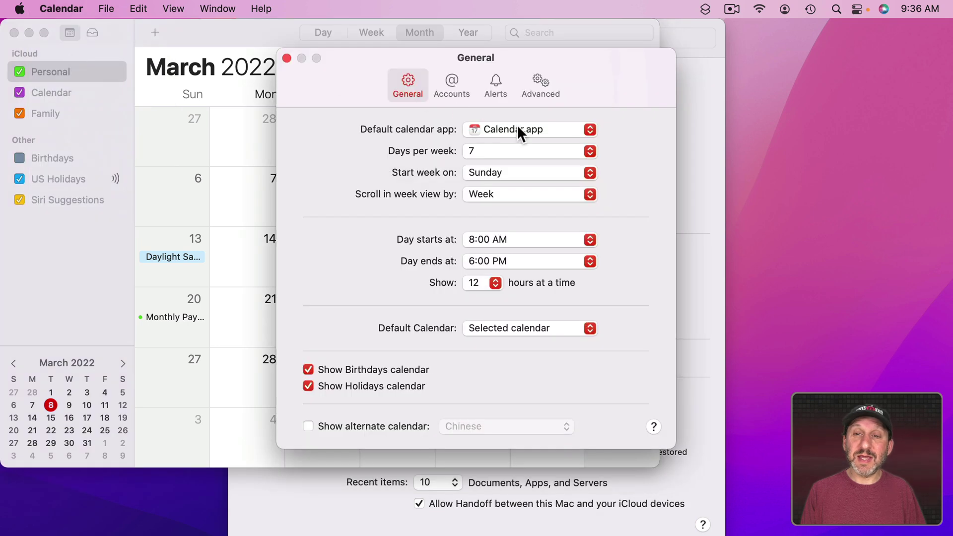
pyautogui.press('super+w')
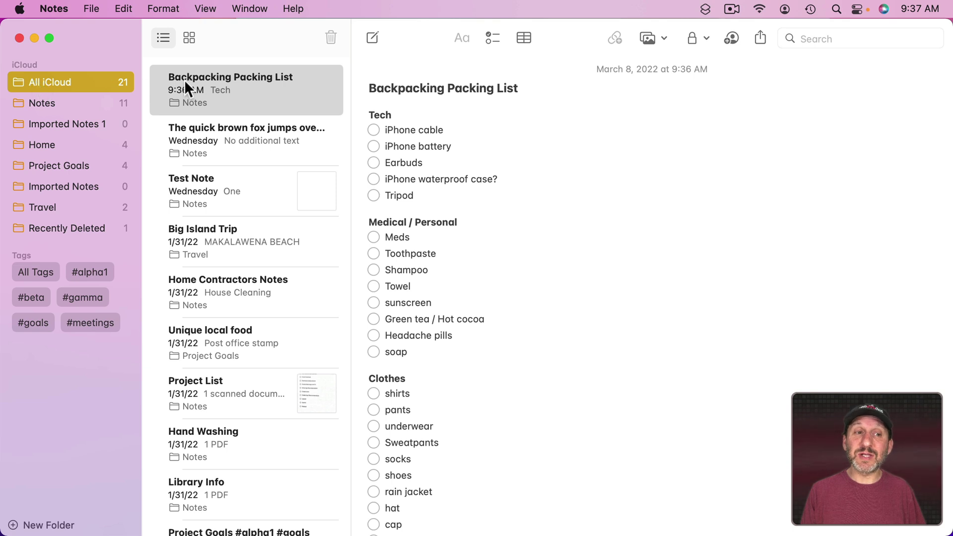
# Step: Select 'iPhone cable' in the note, then set a green accent with purple highlight
pyautogui.click(218, 82)
pyautogui.moveTo(393, 130); pyautogui.dragTo(433, 128)
pyautogui.press('super+comma')
pyautogui.click(545, 136)
pyautogui.click(467, 173)
pyautogui.click(460, 94)
# Step: Open the Backpacking Packing List note in the Notes folder and select 'Backpacking Packing' in its title
pyautogui.click(103, 36)
pyautogui.click(76, 83)
pyautogui.click(54, 102)
pyautogui.click(259, 78)
pyautogui.doubleClick(419, 90)
pyautogui.moveTo(419, 89); pyautogui.dragTo(496, 89)
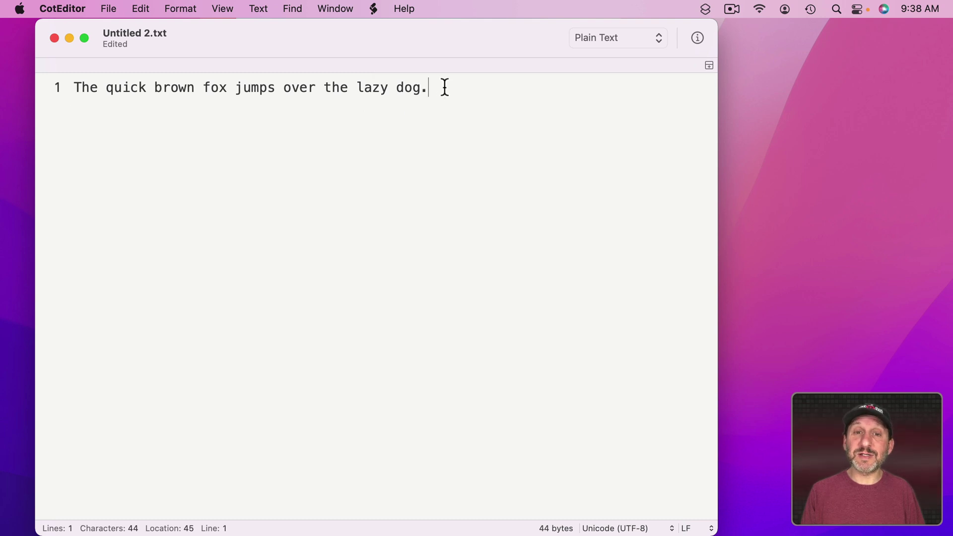
# Step: Select the whole first line of text and open CotEditor's preferences
pyautogui.moveTo(445, 89); pyautogui.dragTo(52, 97)
pyautogui.click(50, 9)
pyautogui.click(59, 53)
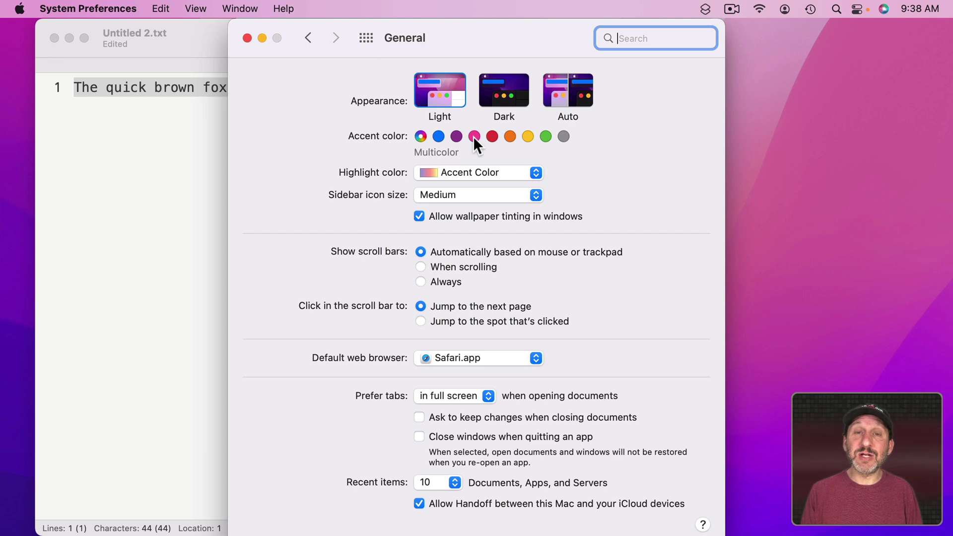
# Step: Set a pink accent and yellow highlight, then bring the document window forward
pyautogui.click(474, 136)
pyautogui.click(485, 173)
pyautogui.click(478, 223)
pyautogui.click(193, 38)
pyautogui.click(159, 89)
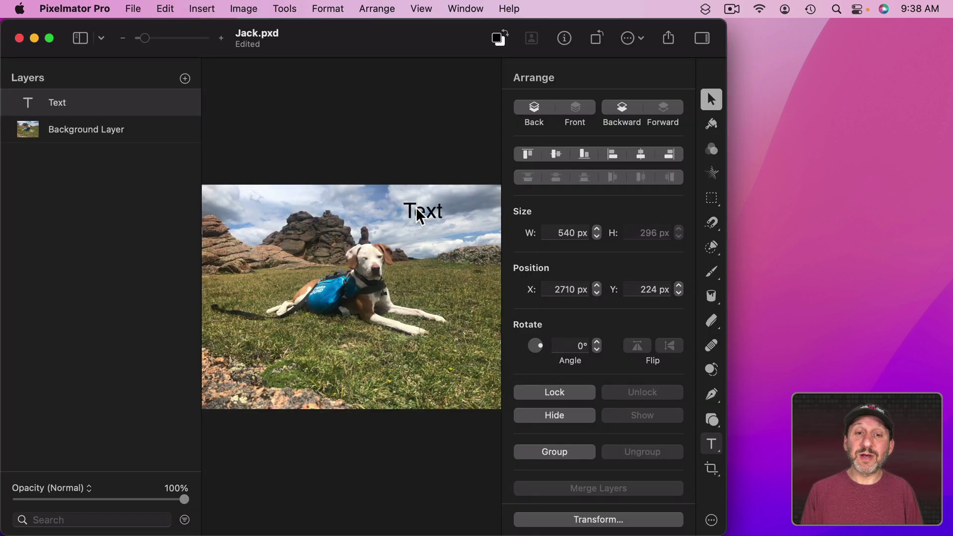
# Step: Set a yellow accent and green highlight, then select the word 'Text' on the canvas
pyautogui.doubleClick(420, 214)
pyautogui.click(712, 442)
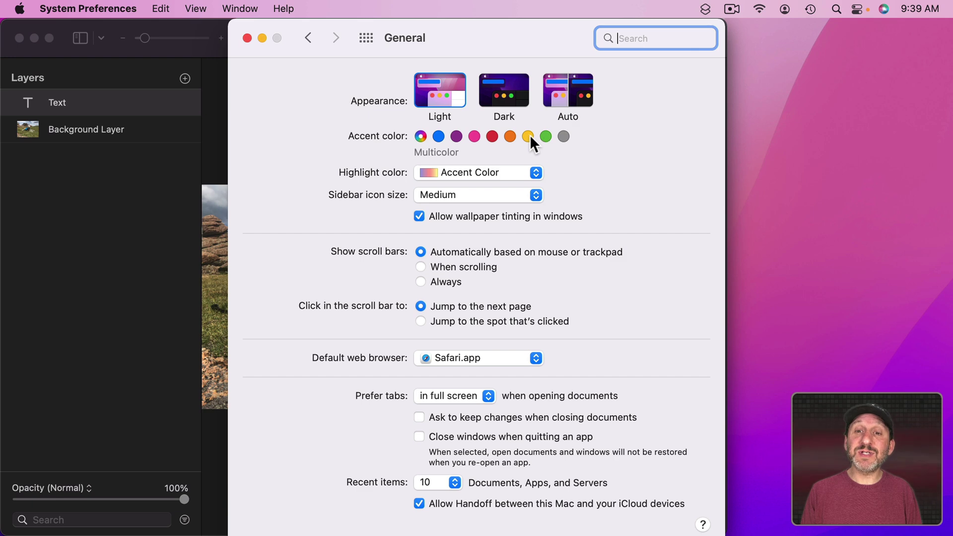
pyautogui.click(528, 136)
pyautogui.click(487, 171)
pyautogui.click(479, 192)
pyautogui.click(210, 31)
pyautogui.doubleClick(422, 214)
# Step: Select the Gridline Every value 100 in Pixelmator Pro's Rulers preferences, then edit the canvas text
pyautogui.click(74, 8)
pyautogui.click(98, 59)
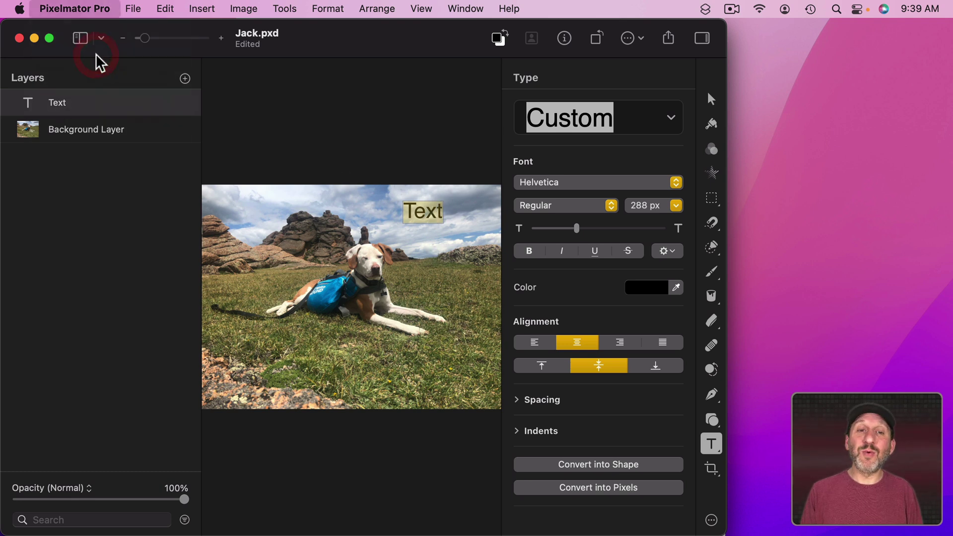
pyautogui.click(421, 74)
pyautogui.click(430, 173)
pyautogui.doubleClick(430, 174)
pyautogui.click(159, 32)
pyautogui.click(417, 213)
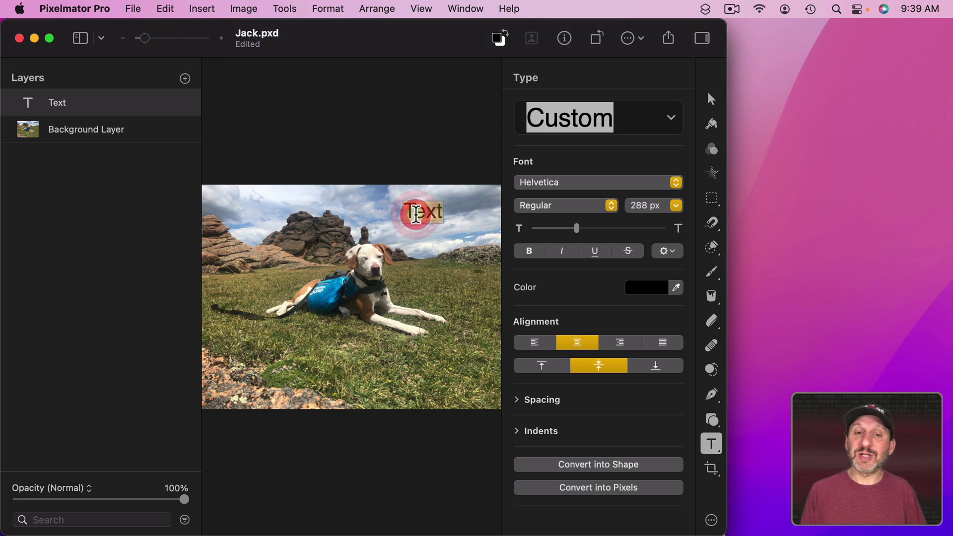